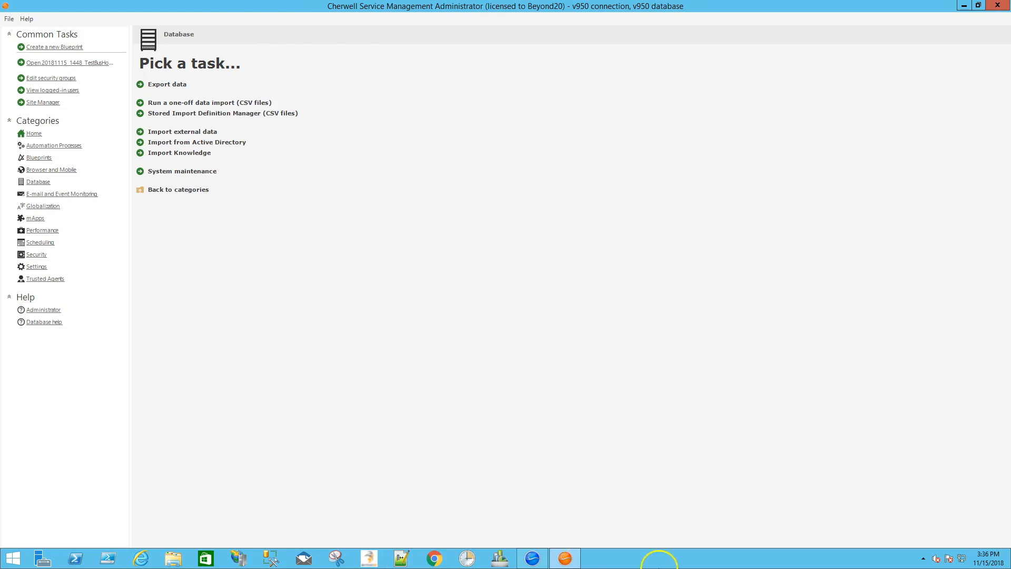
- Switch to the Cherwell Service Management client and open its Report Manager
{"action": "left_click", "coordinate": [542, 561]}
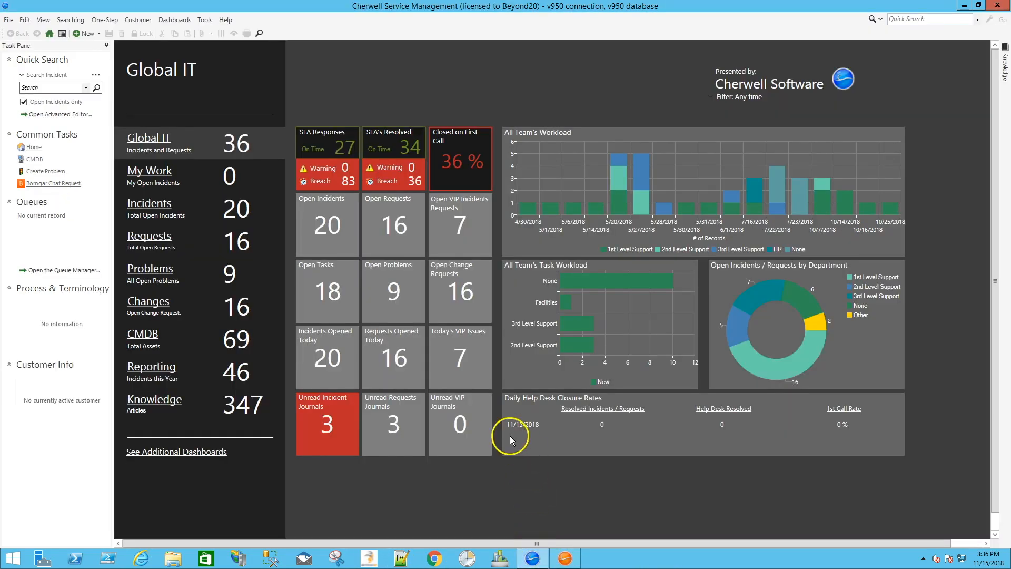
{"action": "left_click", "coordinate": [205, 21]}
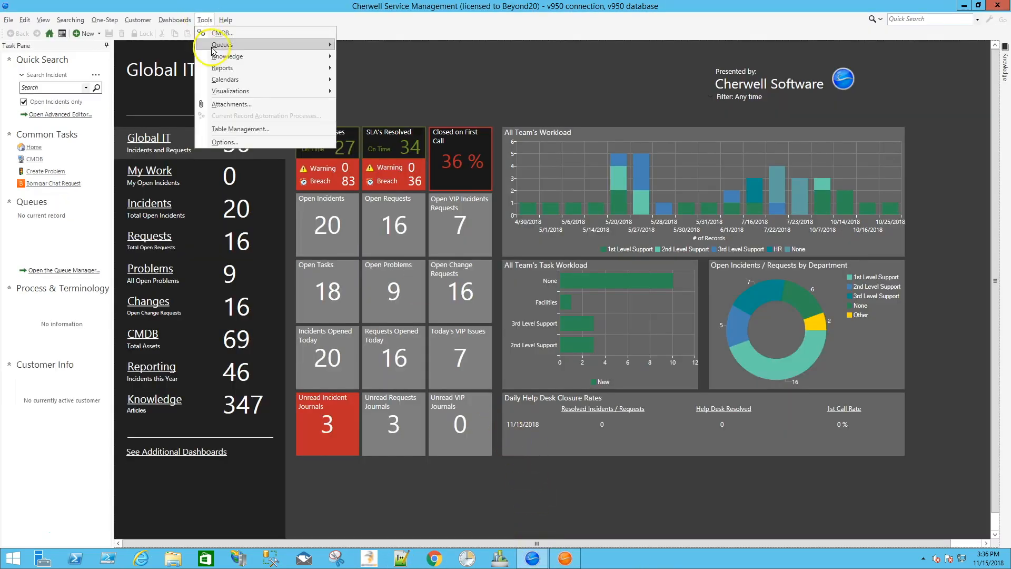
{"action": "mouse_move", "coordinate": [253, 68]}
{"action": "left_click", "coordinate": [358, 69]}
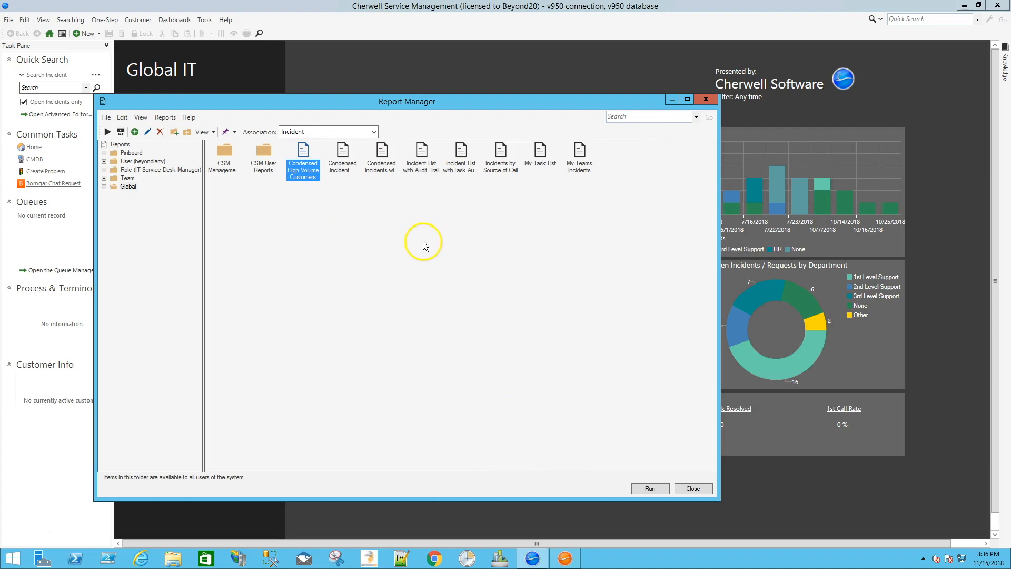
- Review the export options for the Condensed High Volume Customers report and close the Report Manager
{"action": "right_click", "coordinate": [299, 159]}
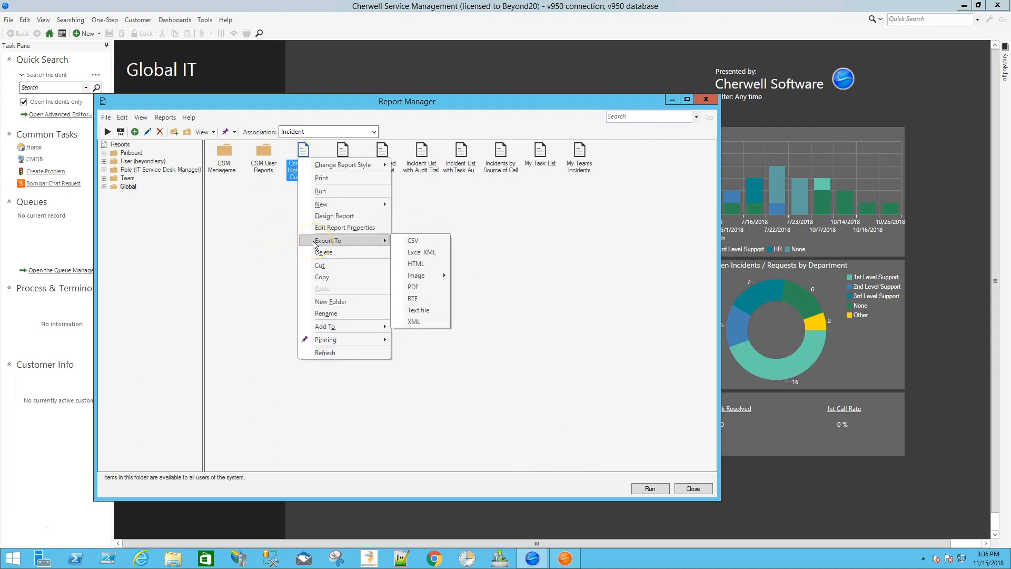
{"action": "left_click", "coordinate": [263, 271]}
{"action": "left_click", "coordinate": [263, 271]}
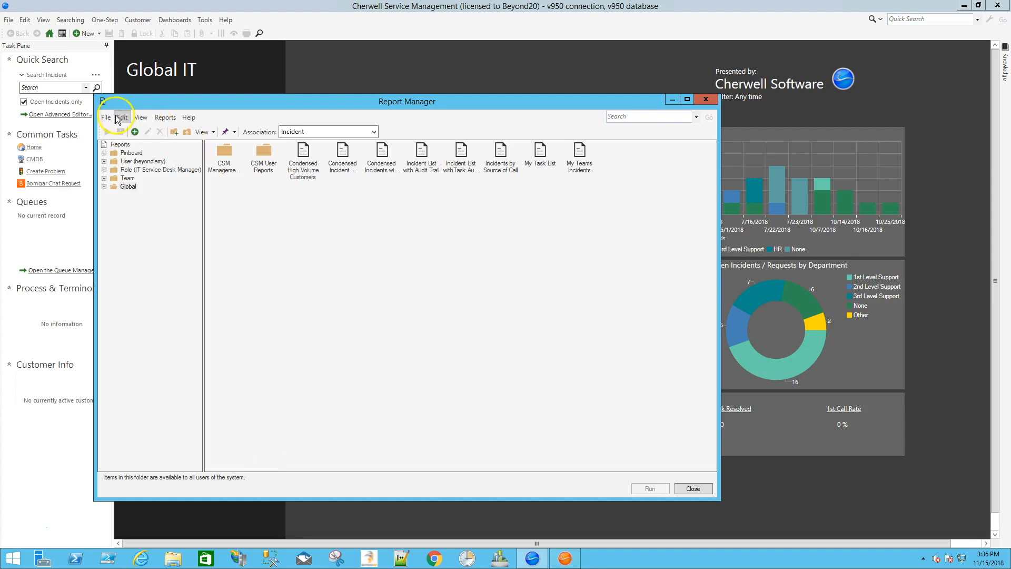
{"action": "left_click", "coordinate": [308, 164]}
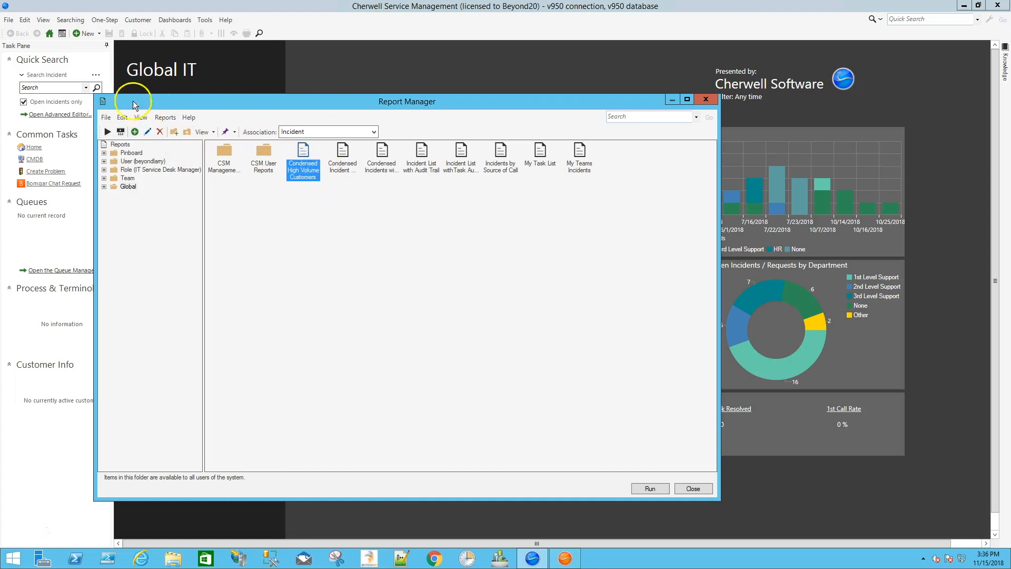
{"action": "left_click", "coordinate": [106, 117]}
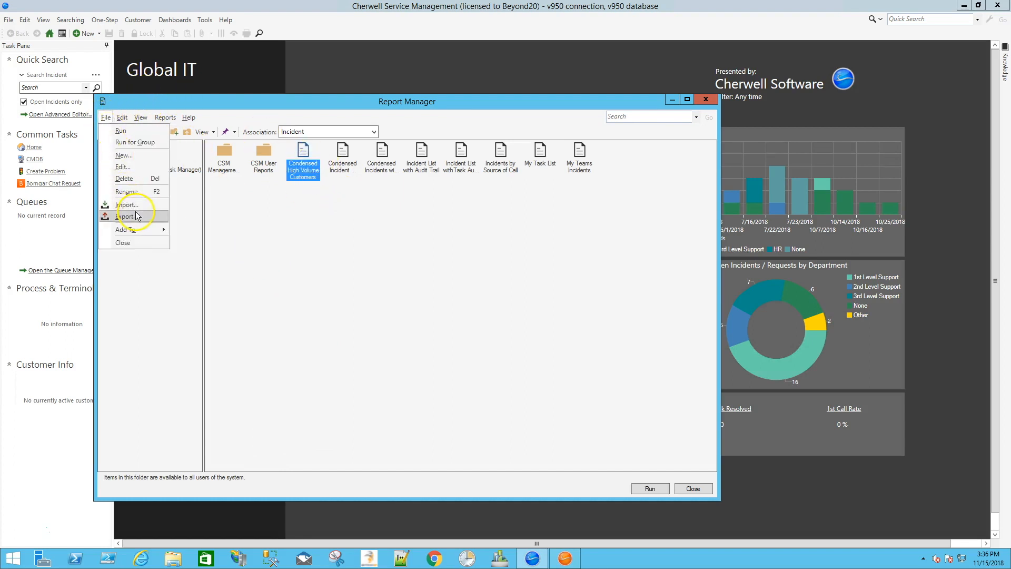
{"action": "left_click", "coordinate": [335, 290]}
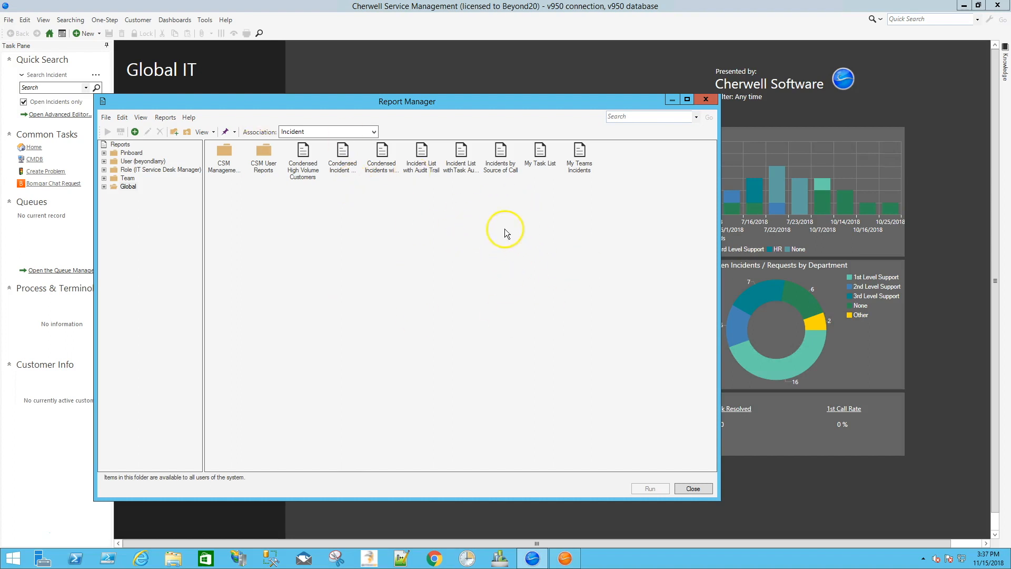
{"action": "left_click", "coordinate": [693, 488]}
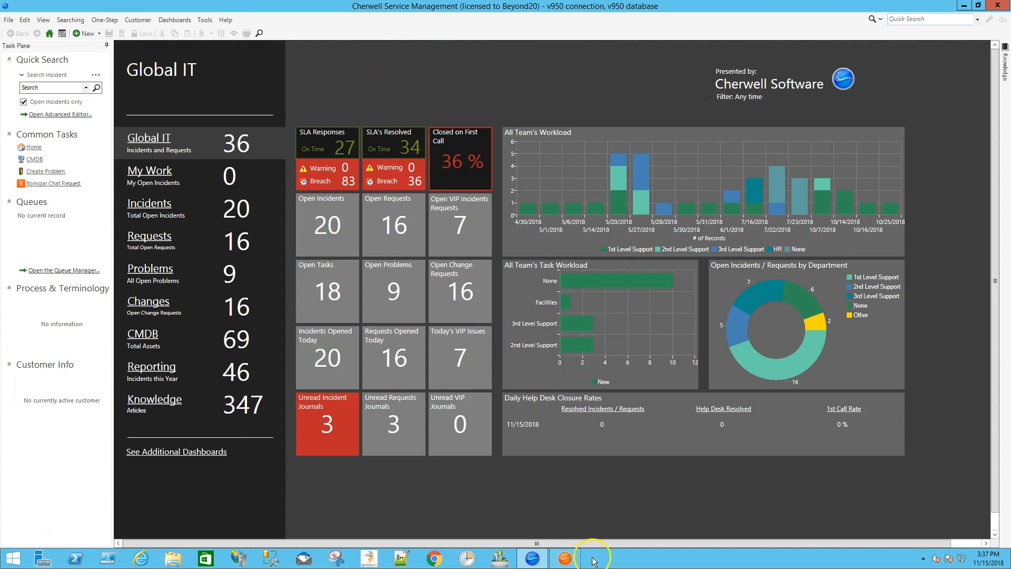
- Switch to Cherwell Service Management Administrator, check the database's Stored Import Definition Manager for import definitions, and close it
{"action": "left_click", "coordinate": [566, 558]}
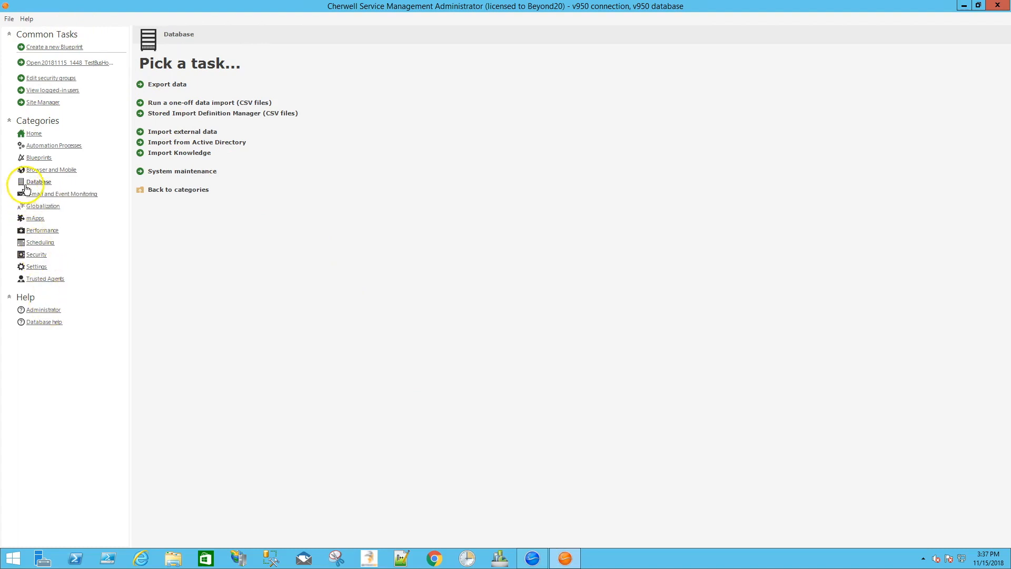
{"action": "left_click", "coordinate": [170, 113]}
{"action": "right_click", "coordinate": [257, 154]}
{"action": "left_click", "coordinate": [282, 121]}
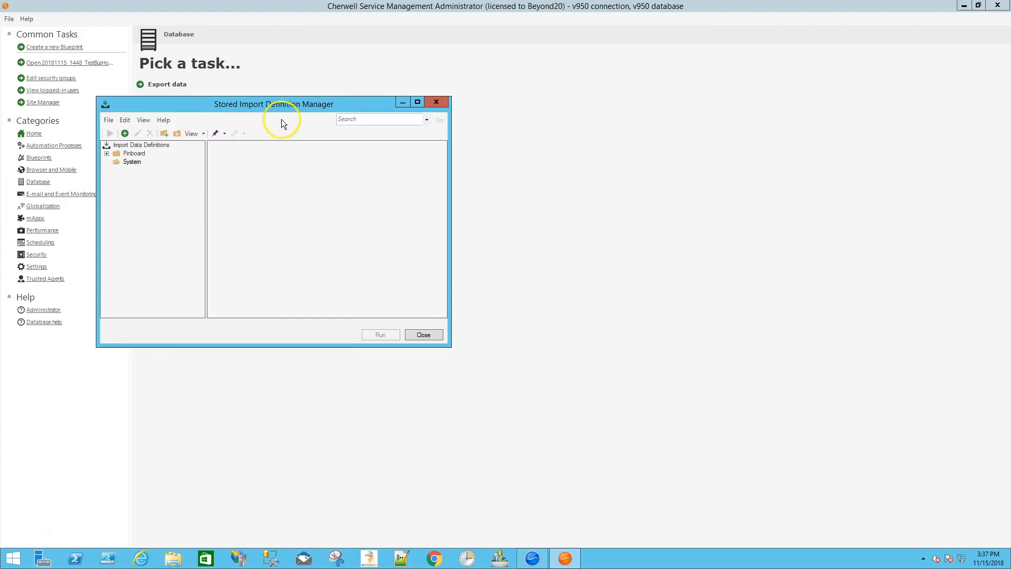
{"action": "left_click", "coordinate": [415, 334]}
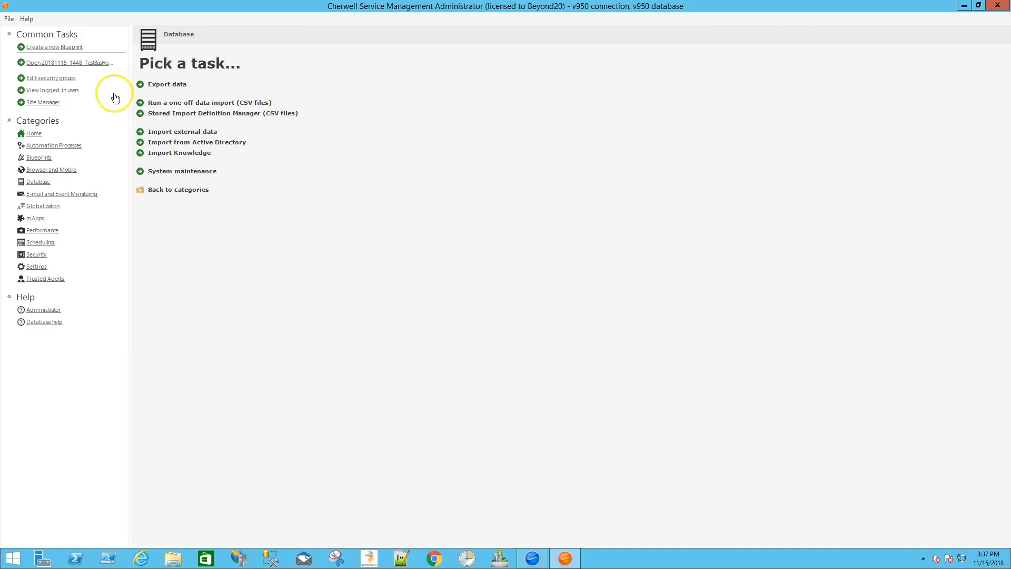
- Create a new Blueprint and open the Report Manager from within it
{"action": "left_click", "coordinate": [74, 47]}
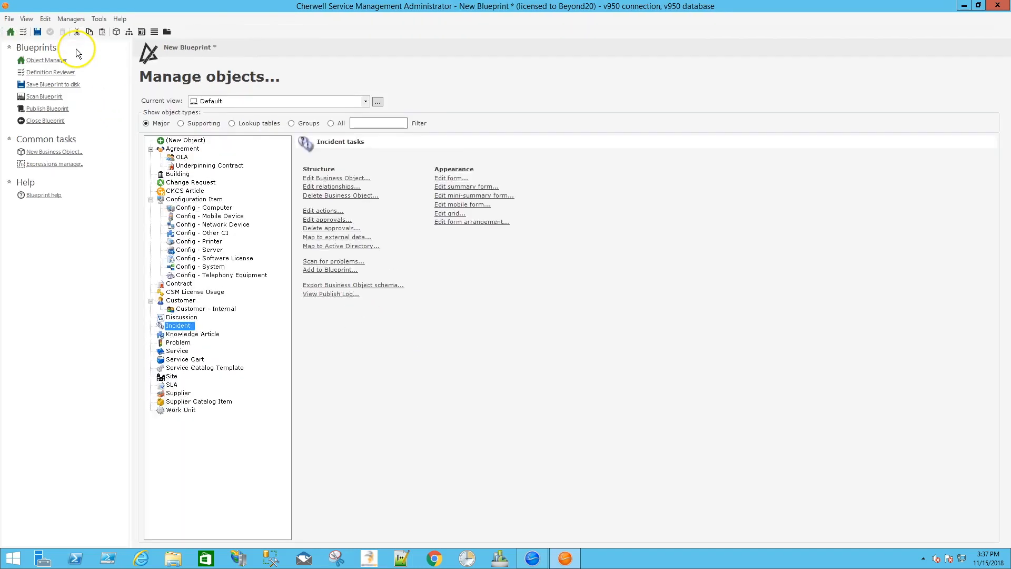
{"action": "left_click", "coordinate": [70, 20]}
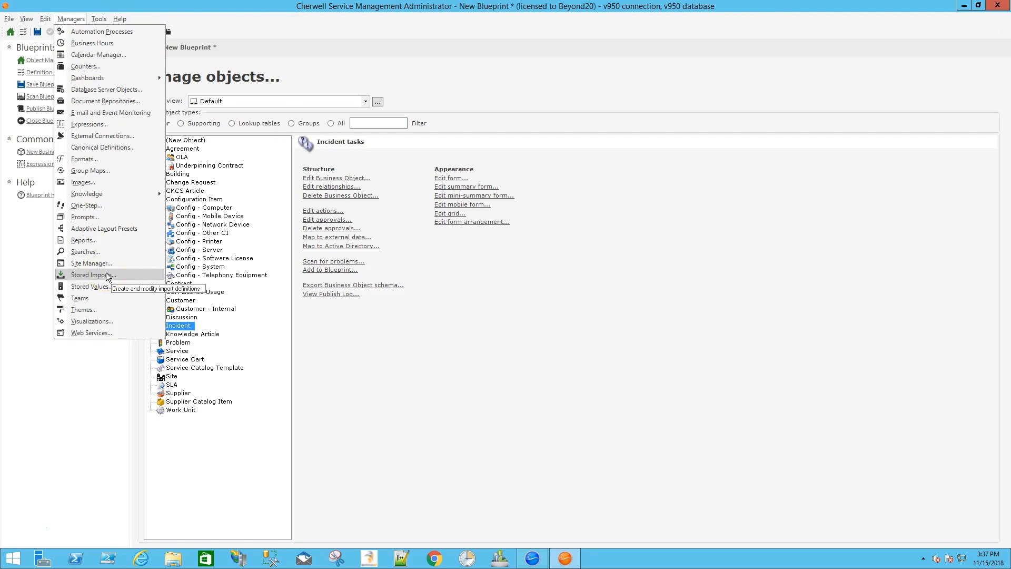
{"action": "left_click", "coordinate": [90, 245]}
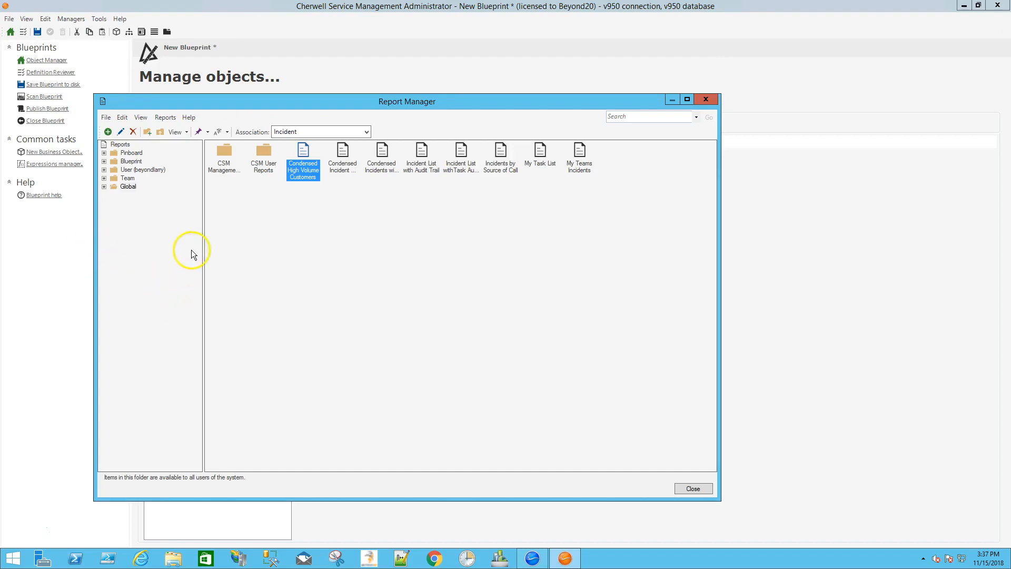
- Browse the Global report folders and add the Condensed Incident Duration Metrics report to the Blueprint
{"action": "left_click", "coordinate": [103, 186]}
{"action": "left_click", "coordinate": [123, 194]}
{"action": "left_click", "coordinate": [138, 204]}
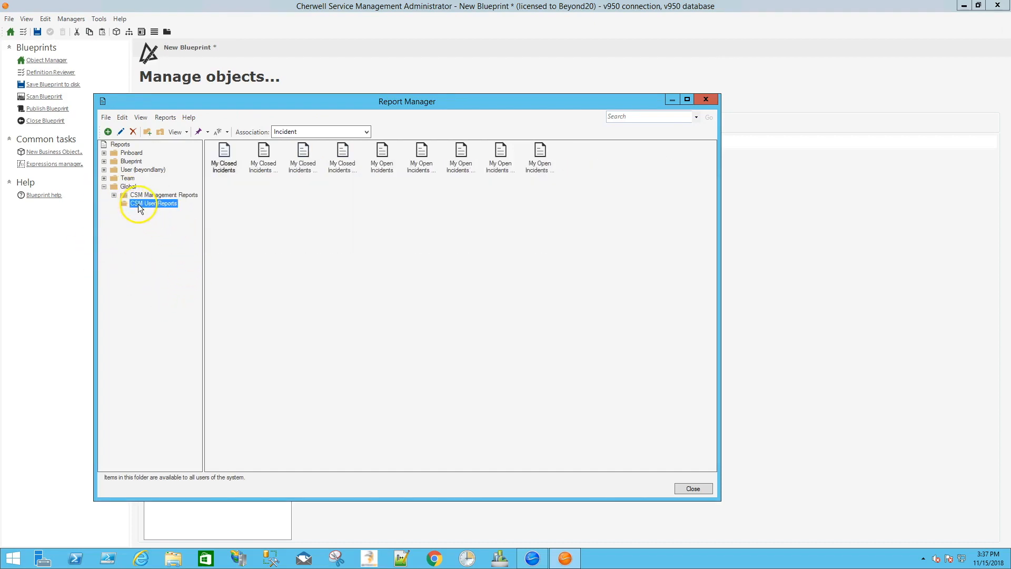
{"action": "left_click", "coordinate": [135, 195]}
{"action": "left_click", "coordinate": [128, 188]}
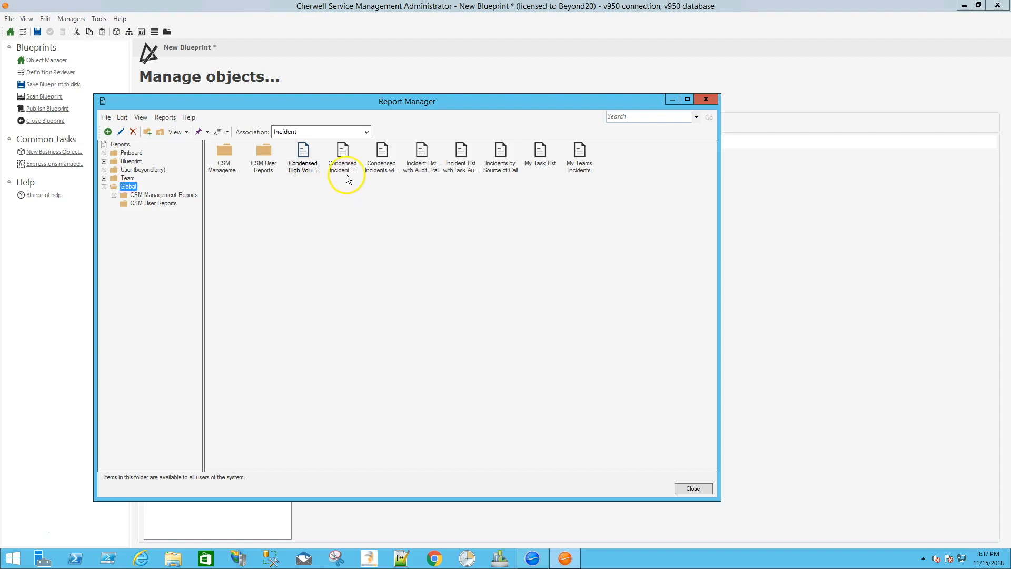
{"action": "right_click", "coordinate": [342, 158]}
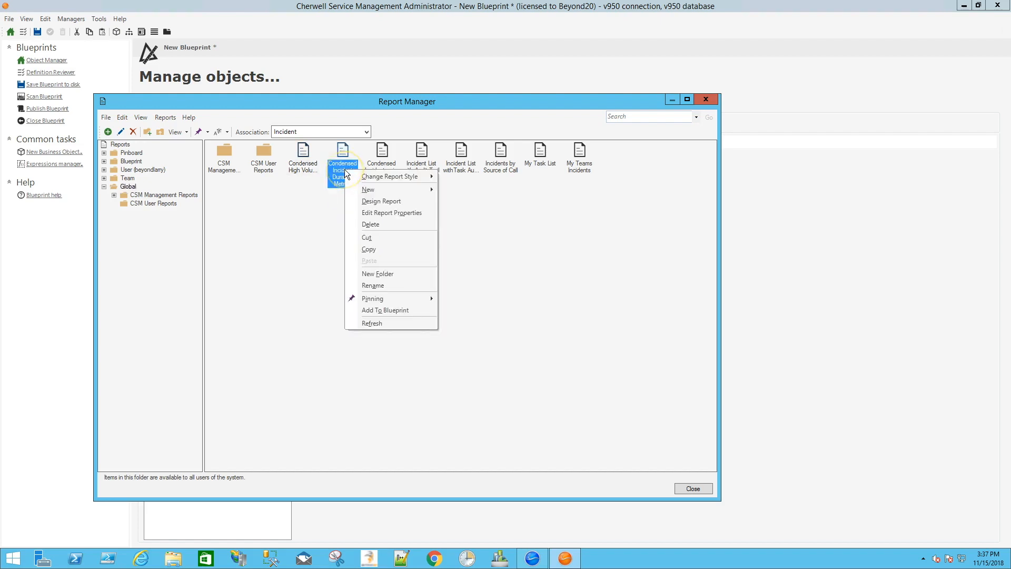
{"action": "left_click", "coordinate": [388, 309]}
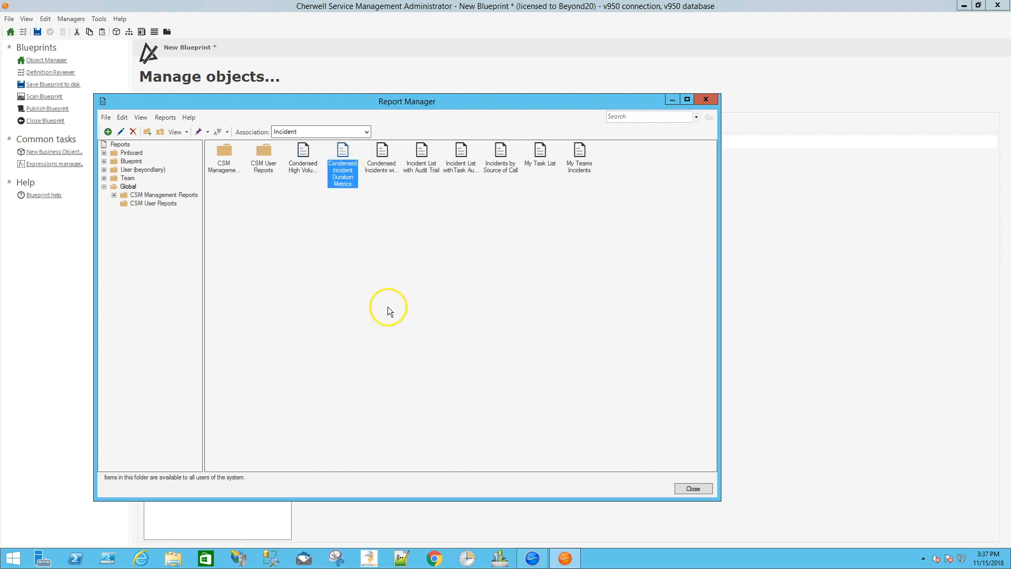
- Start a new Cherwell report in the Global folder and cancel its wizard at the welcome page
{"action": "right_click", "coordinate": [262, 224]}
{"action": "mouse_move", "coordinate": [296, 245]}
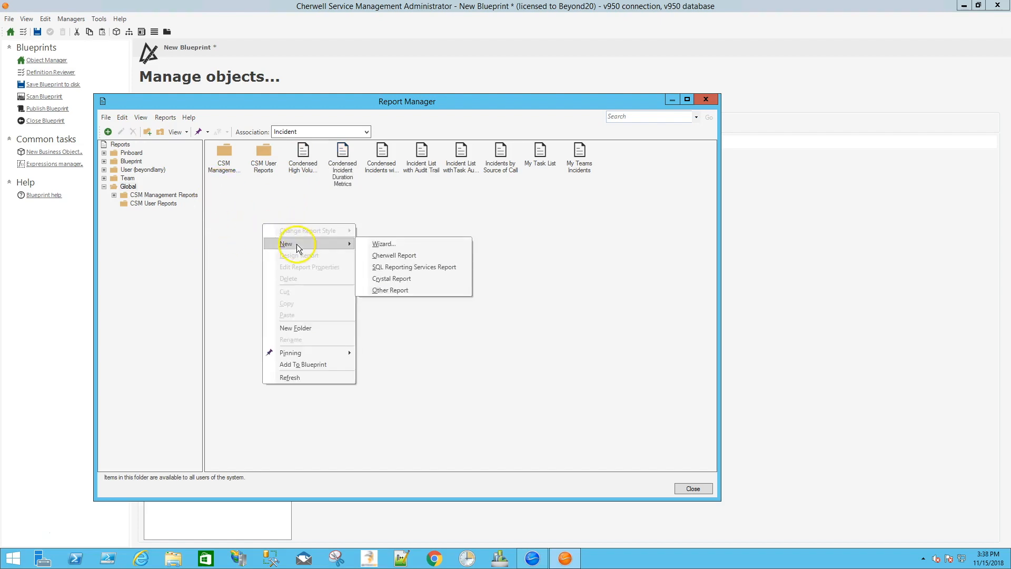
{"action": "left_click", "coordinate": [377, 256]}
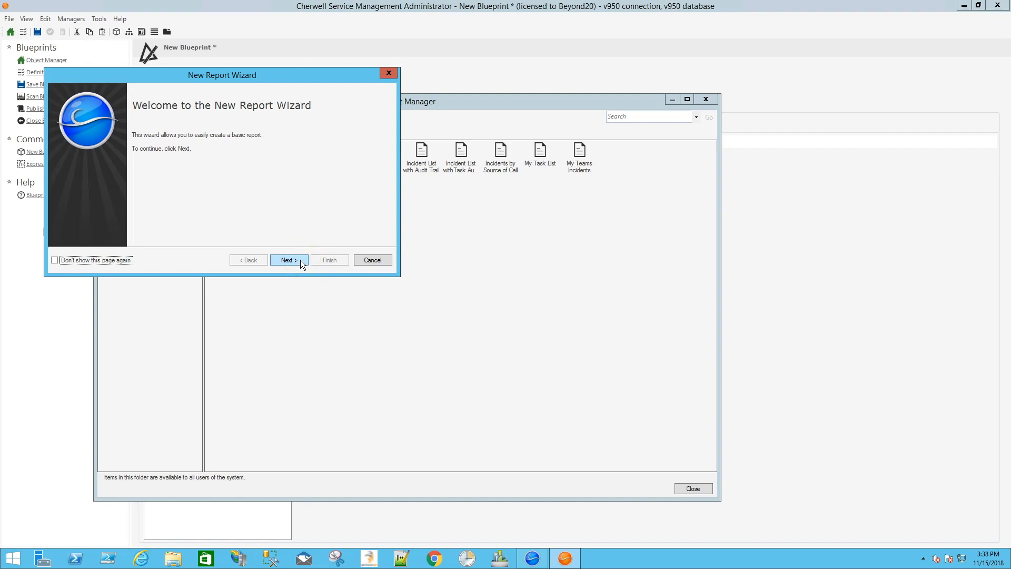
{"action": "left_click", "coordinate": [384, 265]}
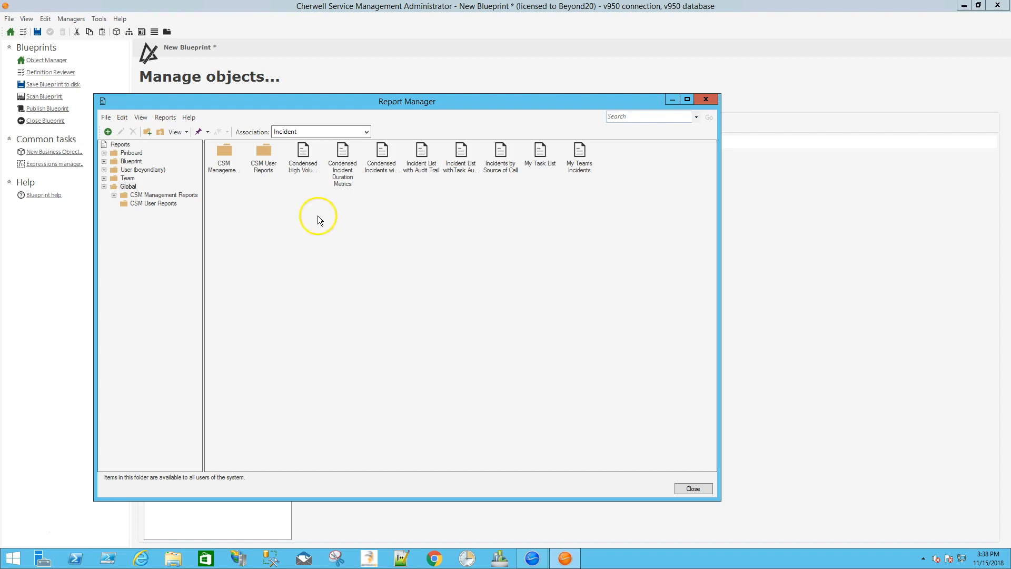
- Add the Condensed Incident Duration Metrics report to the Blueprint once more and close the Report Manager
{"action": "right_click", "coordinate": [341, 175]}
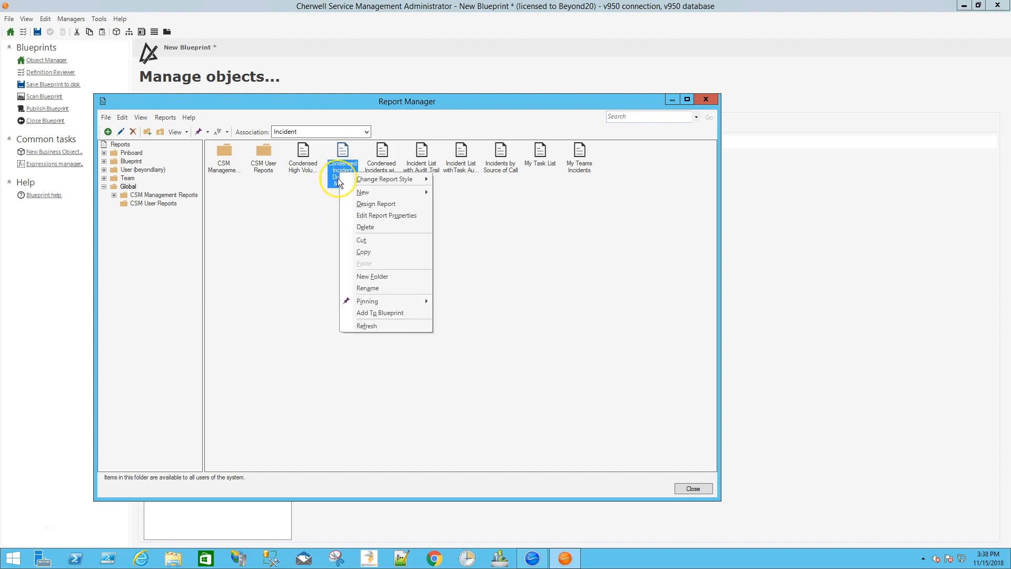
{"action": "left_click", "coordinate": [380, 313]}
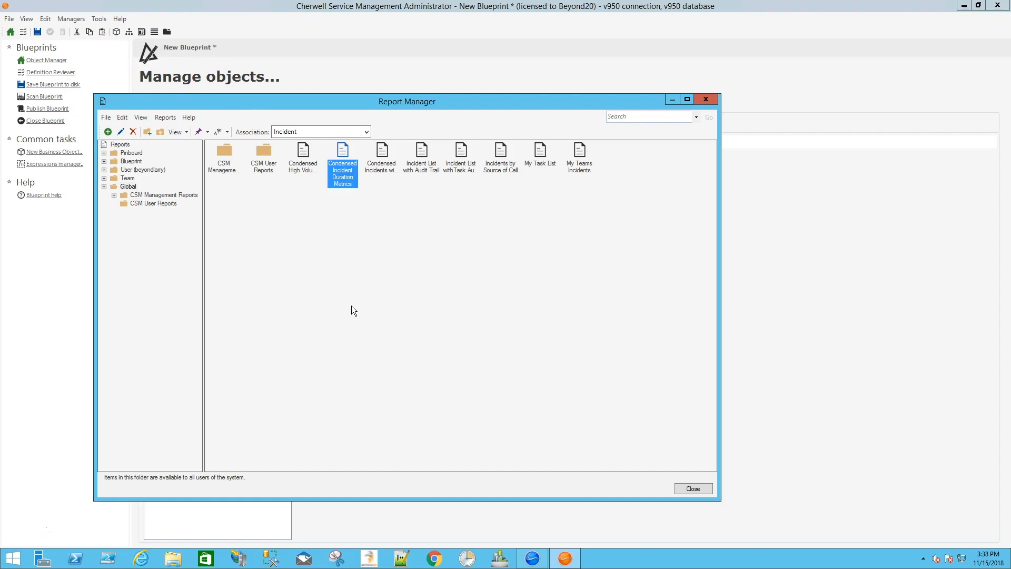
{"action": "left_click", "coordinate": [693, 488]}
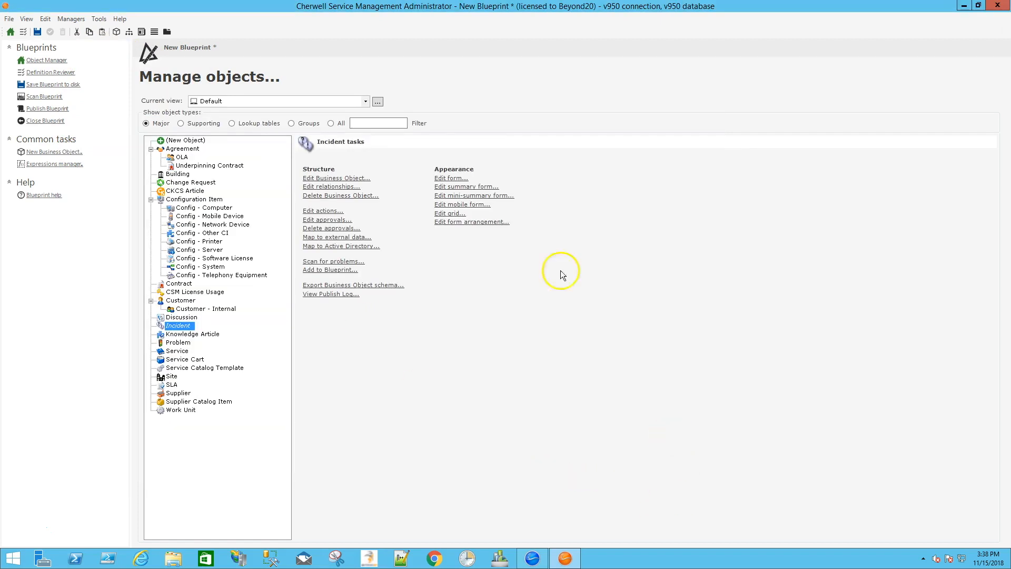
- Start a new stored import definition in the System folder, browse the Desktop for a CSV file, and cancel the import
{"action": "left_click", "coordinate": [60, 19]}
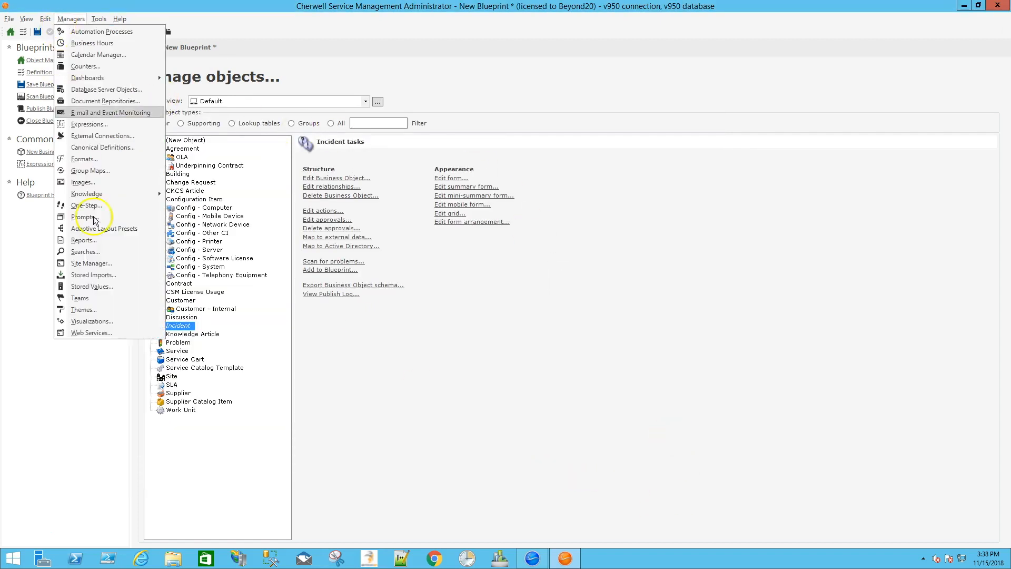
{"action": "left_click", "coordinate": [101, 274]}
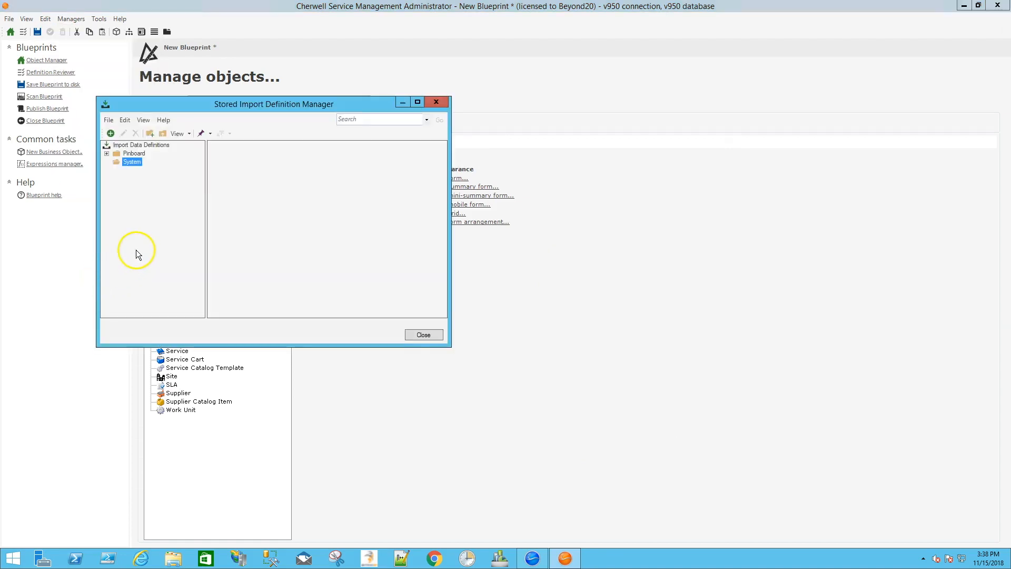
{"action": "right_click", "coordinate": [236, 157]}
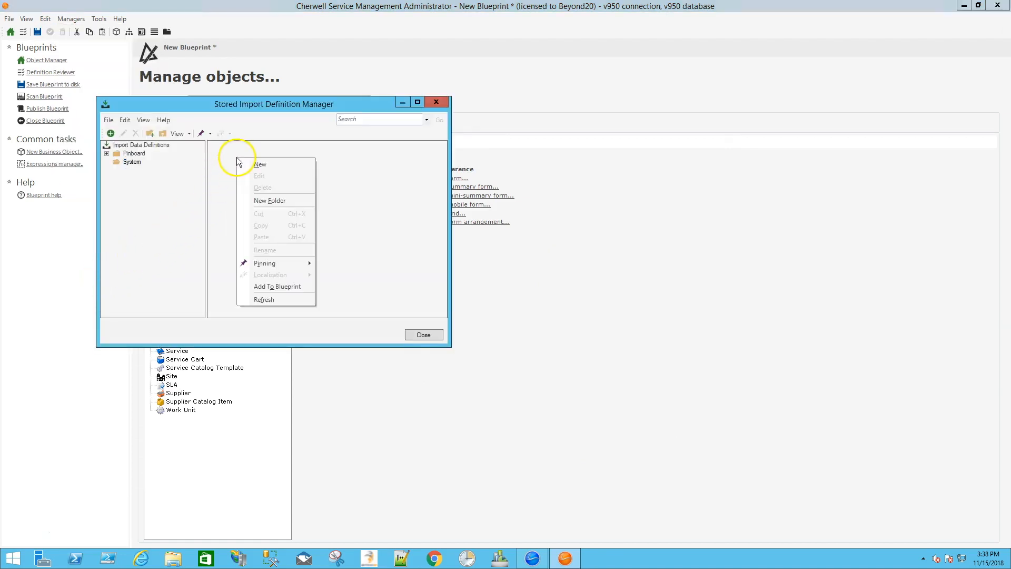
{"action": "left_click", "coordinate": [251, 165]}
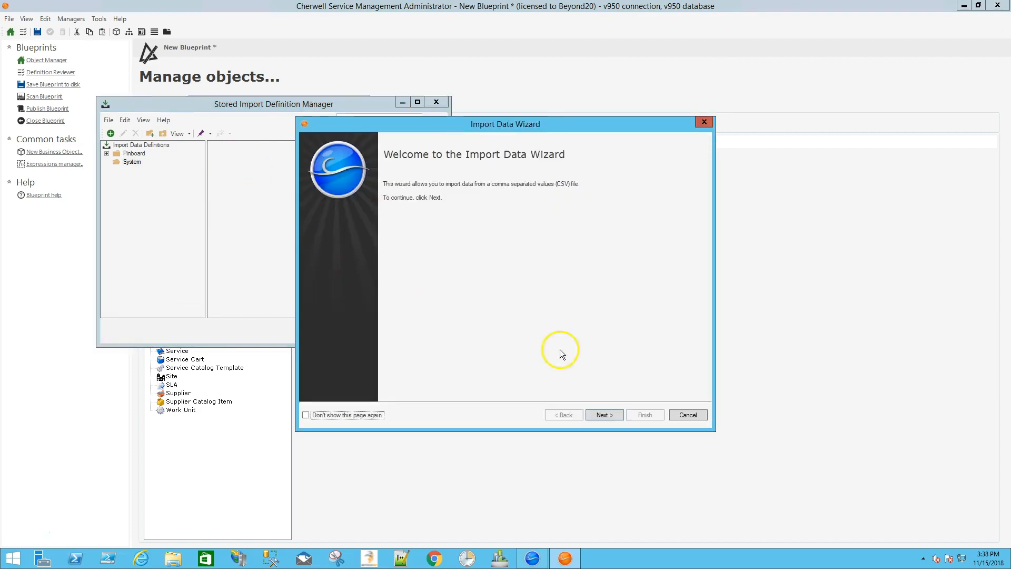
{"action": "left_click", "coordinate": [605, 415]}
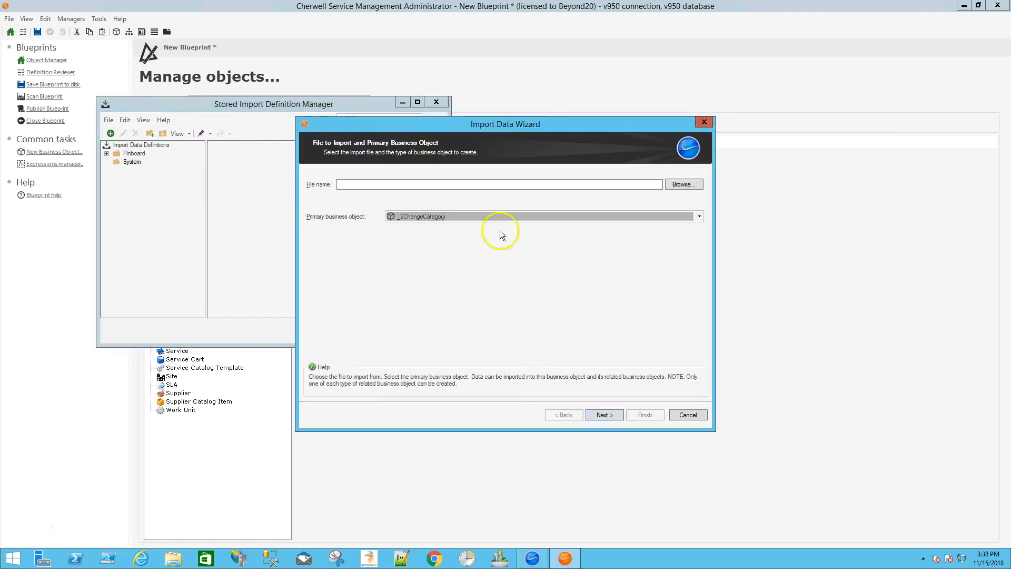
{"action": "left_click", "coordinate": [682, 184]}
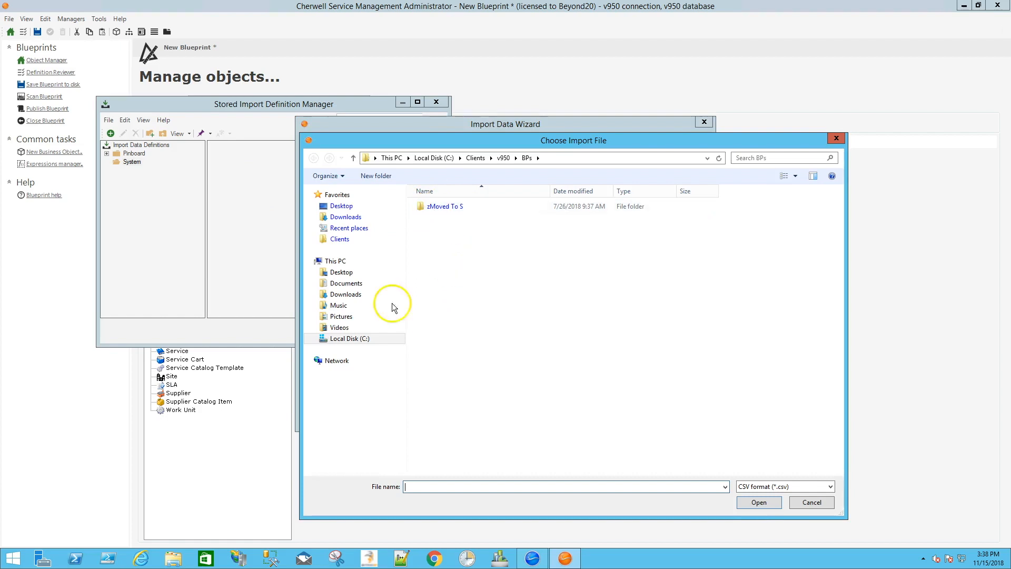
{"action": "left_click", "coordinate": [341, 206]}
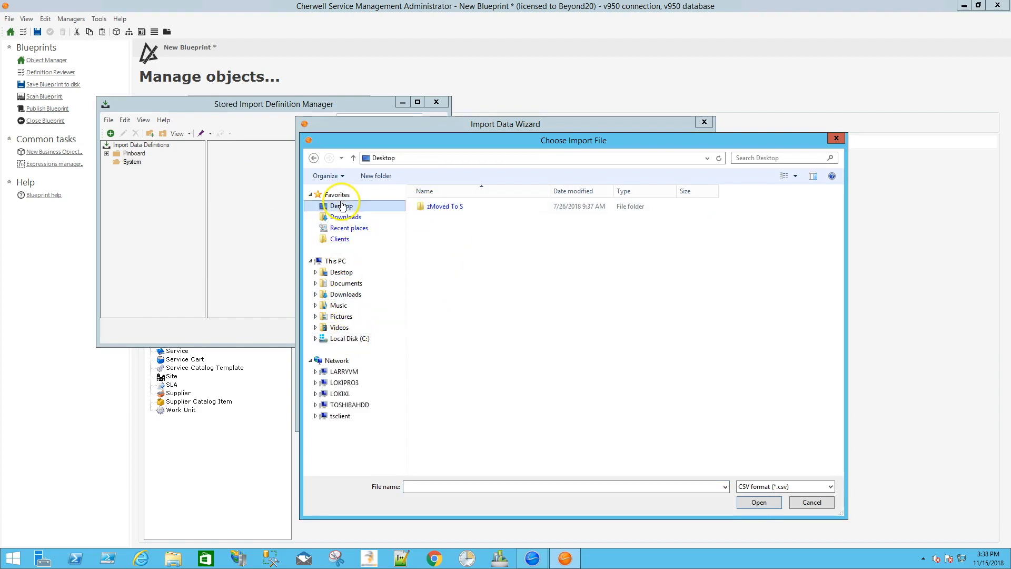
{"action": "left_click", "coordinate": [810, 502]}
{"action": "left_click", "coordinate": [691, 414]}
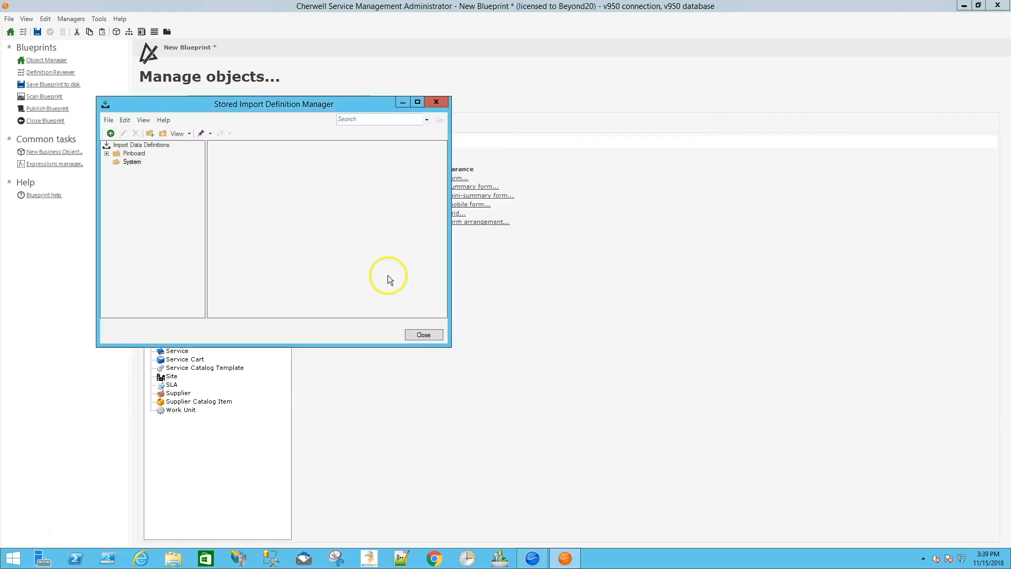
{"action": "left_click", "coordinate": [421, 334]}
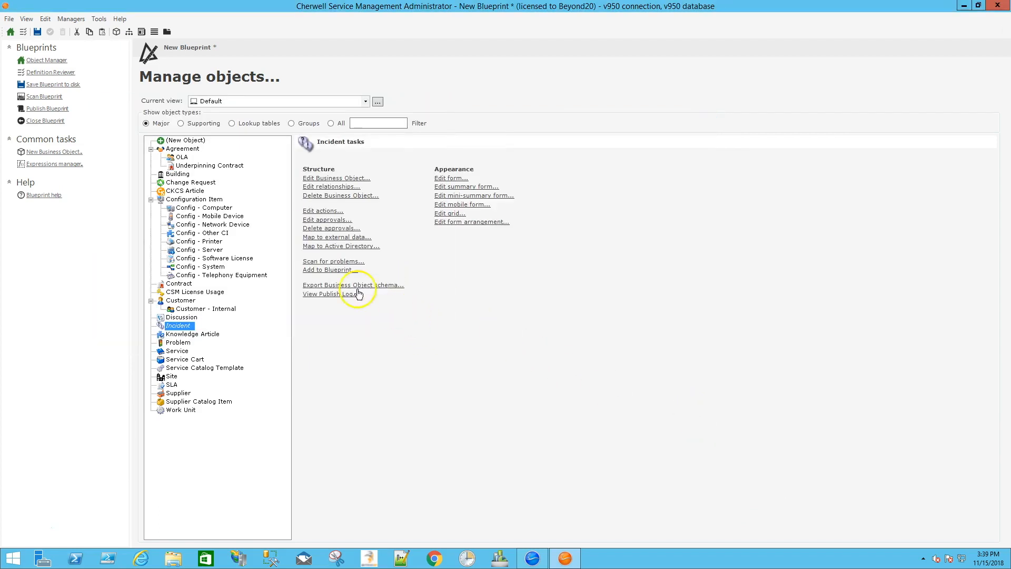
- Cancel closing the Blueprint and apply Add To Blueprint within the System folder of the Stored Import Definition Manager
{"action": "left_click", "coordinate": [39, 124]}
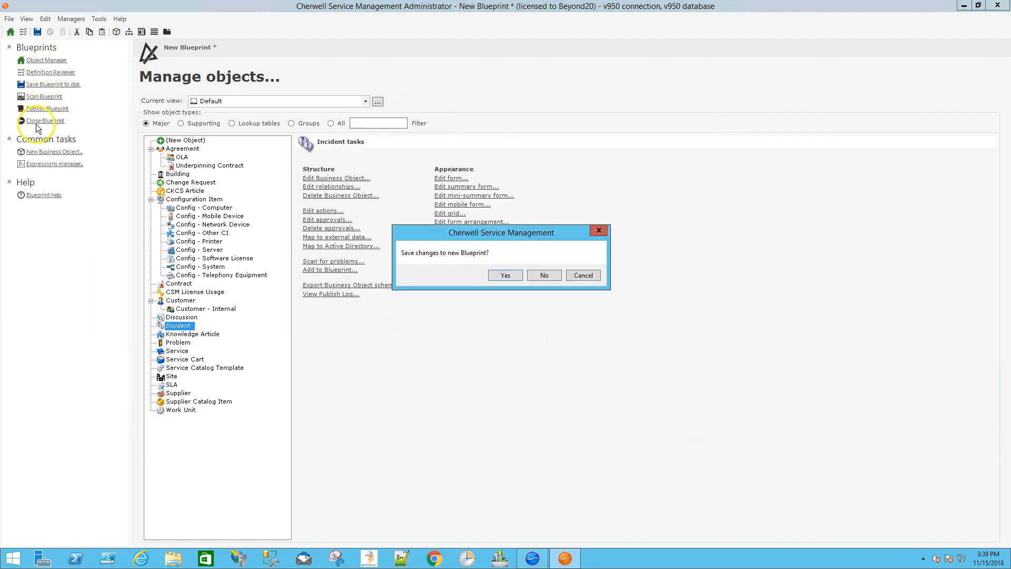
{"action": "left_click", "coordinate": [575, 276]}
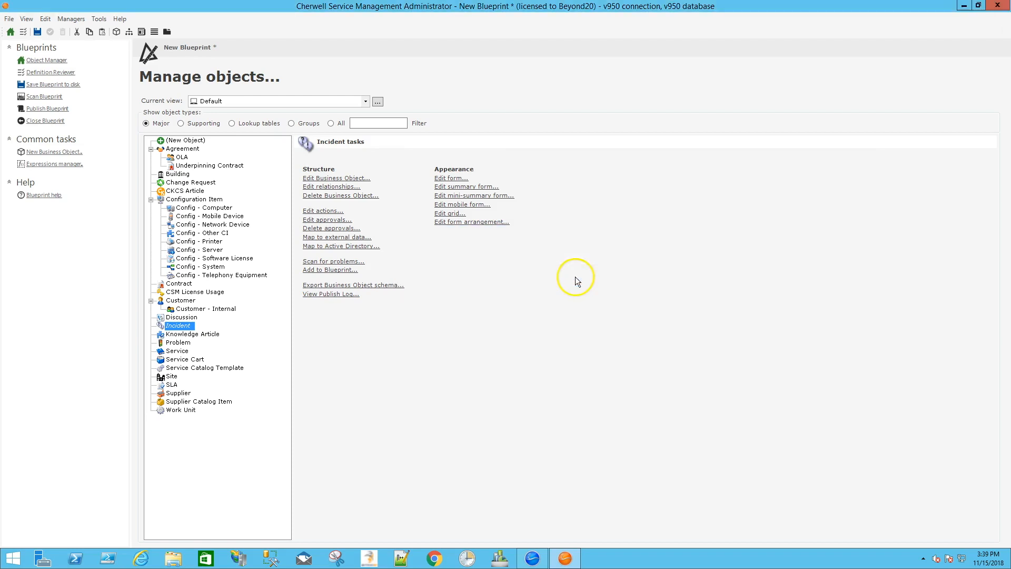
{"action": "left_click", "coordinate": [70, 19]}
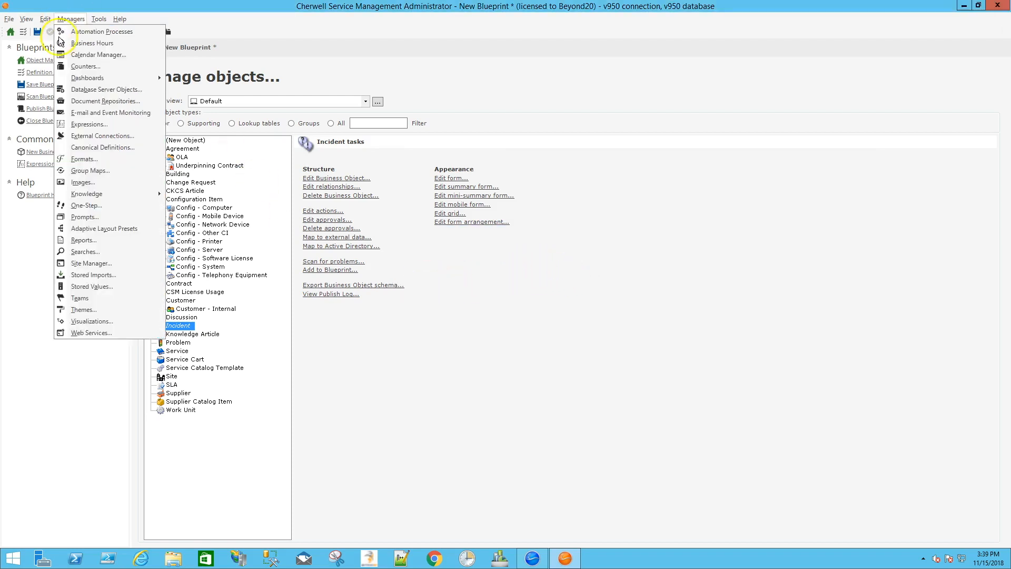
{"action": "left_click", "coordinate": [95, 276]}
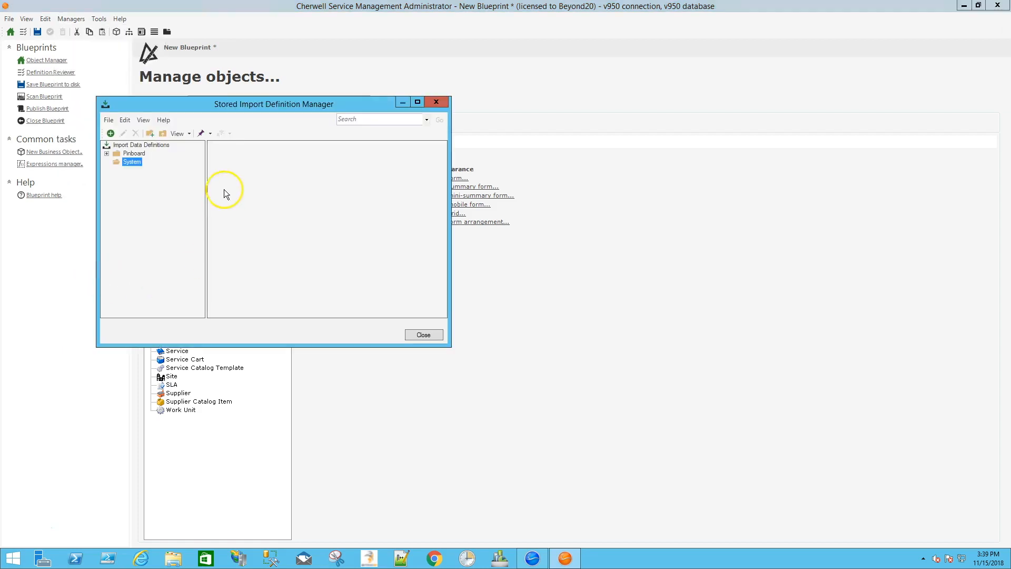
{"action": "right_click", "coordinate": [229, 146]}
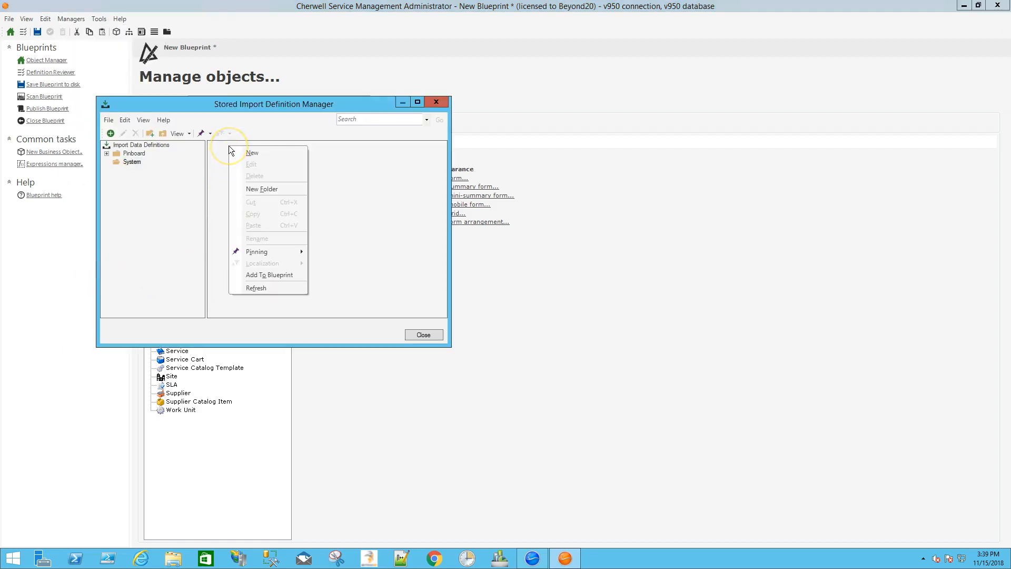
{"action": "left_click", "coordinate": [261, 275]}
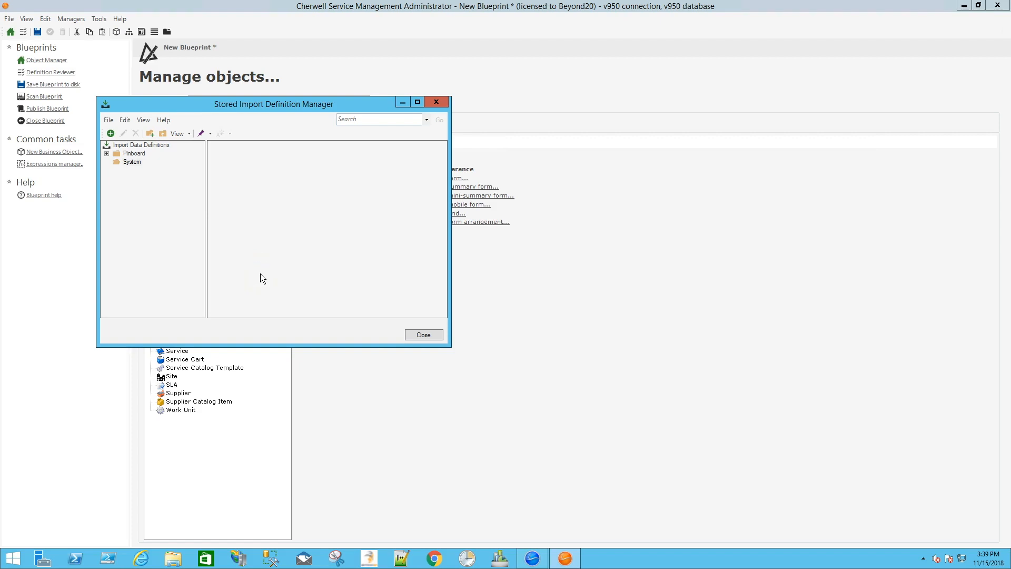
{"action": "left_click", "coordinate": [423, 335]}
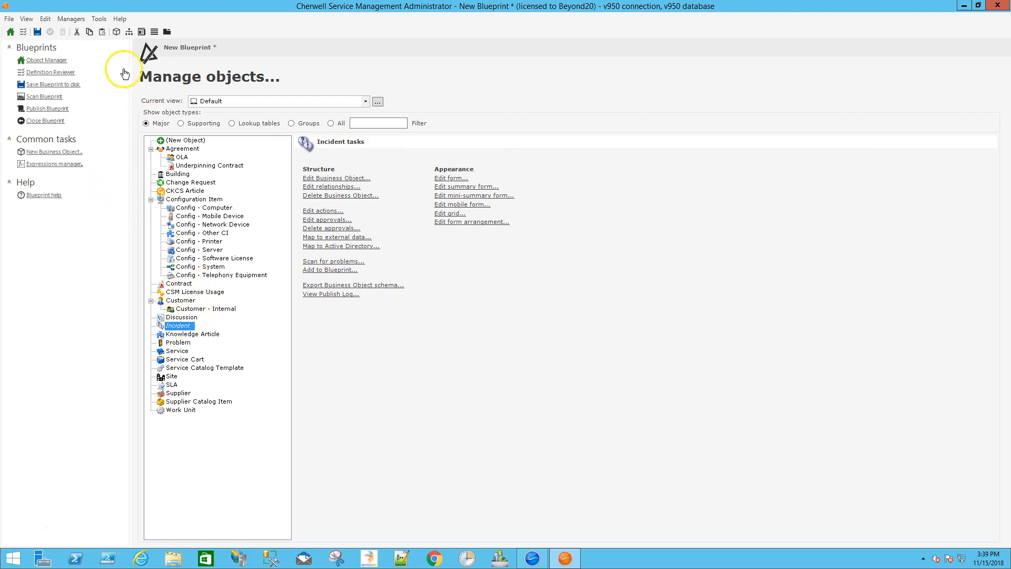
- Add the Global report Incidents by Source of Call to the Blueprint and close the Report Manager
{"action": "left_click", "coordinate": [72, 19]}
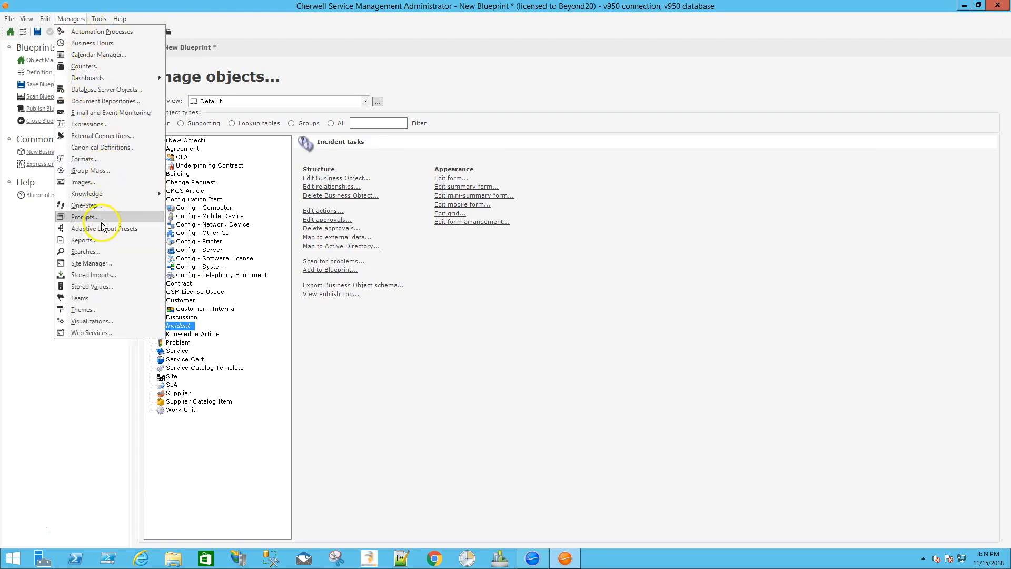
{"action": "left_click", "coordinate": [99, 238]}
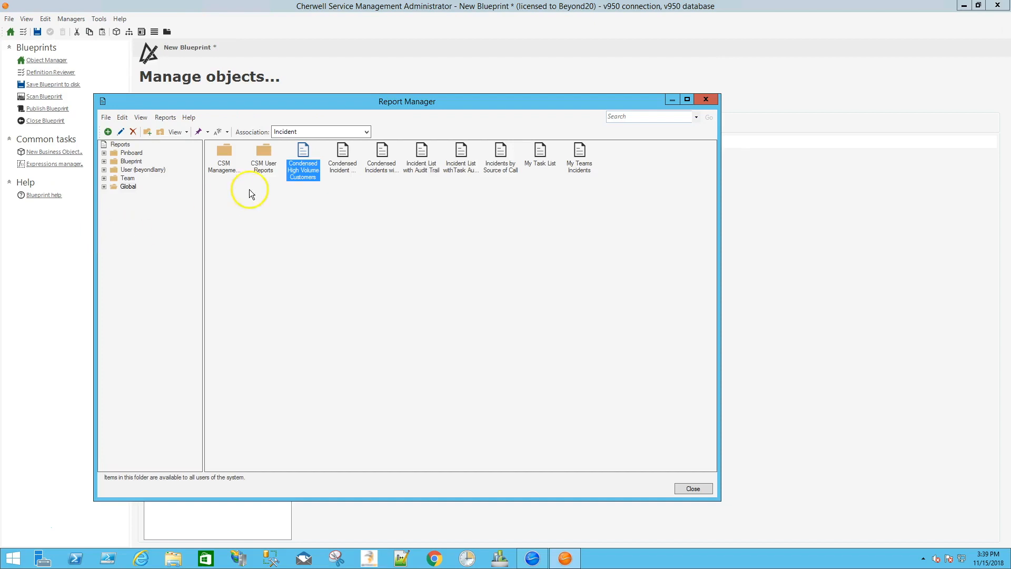
{"action": "right_click", "coordinate": [492, 156]}
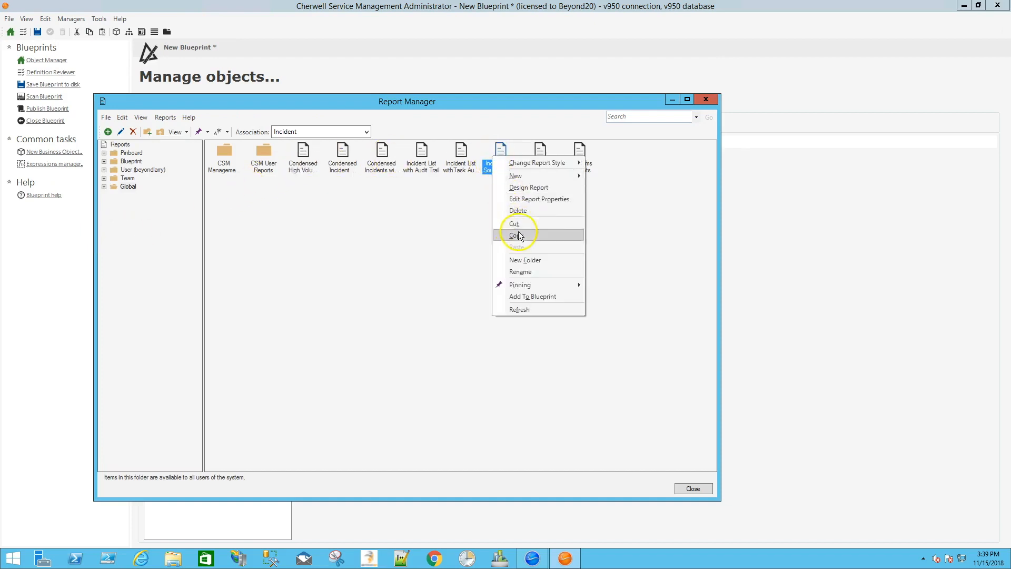
{"action": "left_click", "coordinate": [531, 297]}
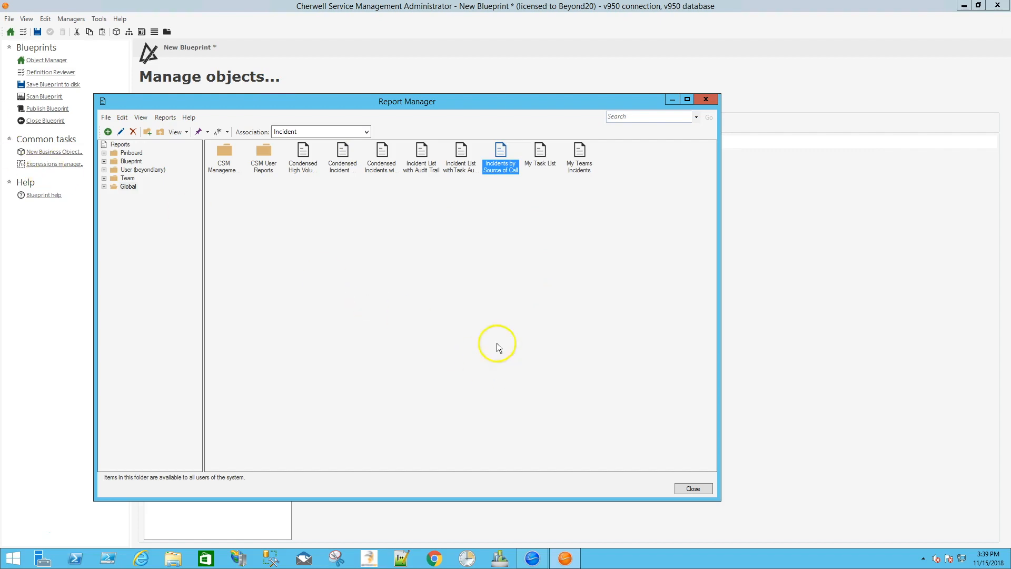
{"action": "right_click", "coordinate": [417, 160]}
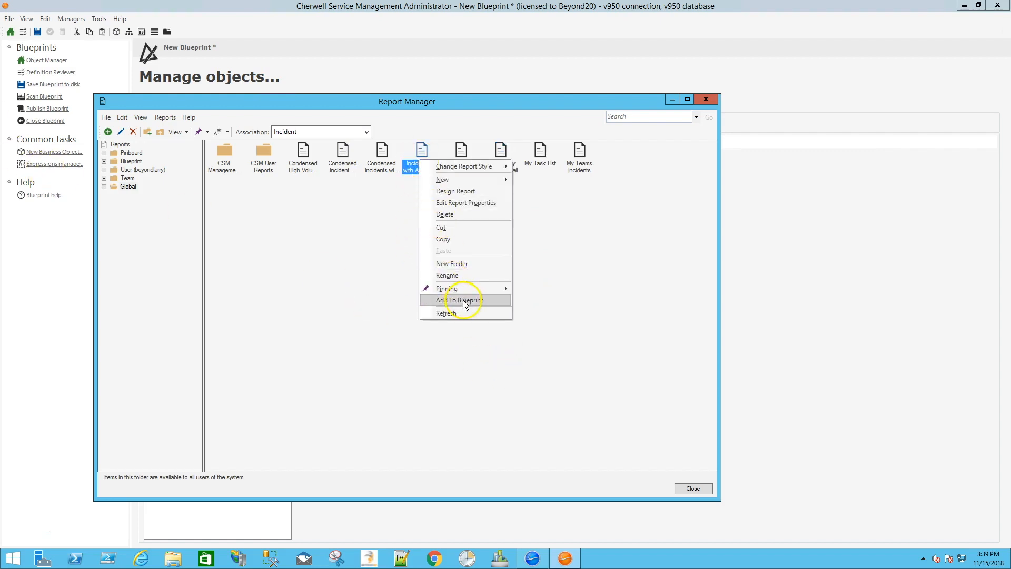
{"action": "left_click", "coordinate": [658, 405]}
{"action": "left_click", "coordinate": [694, 488]}
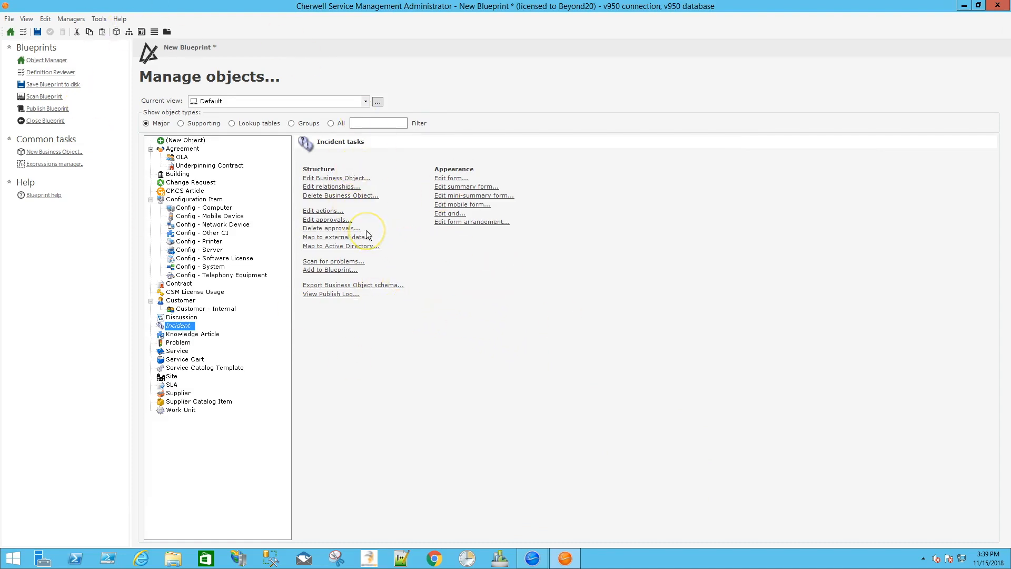
- Close the new Blueprint without saving its changes
{"action": "left_click", "coordinate": [59, 121]}
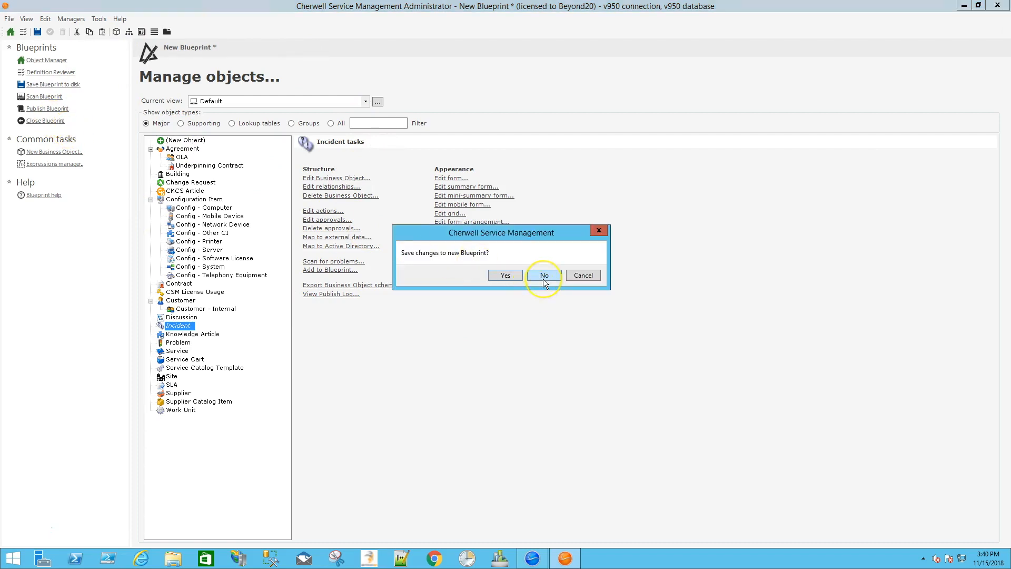
{"action": "left_click", "coordinate": [543, 275]}
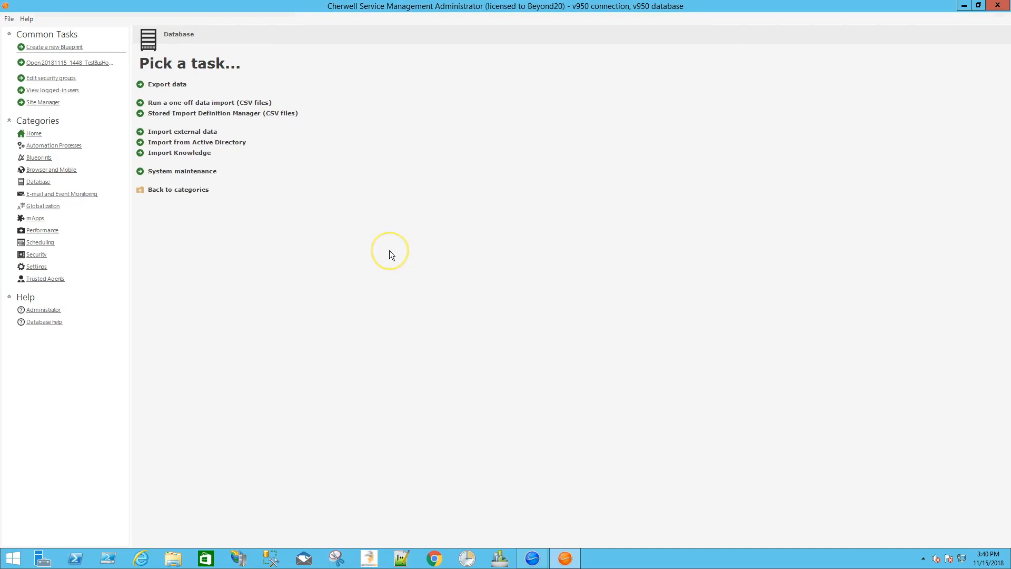